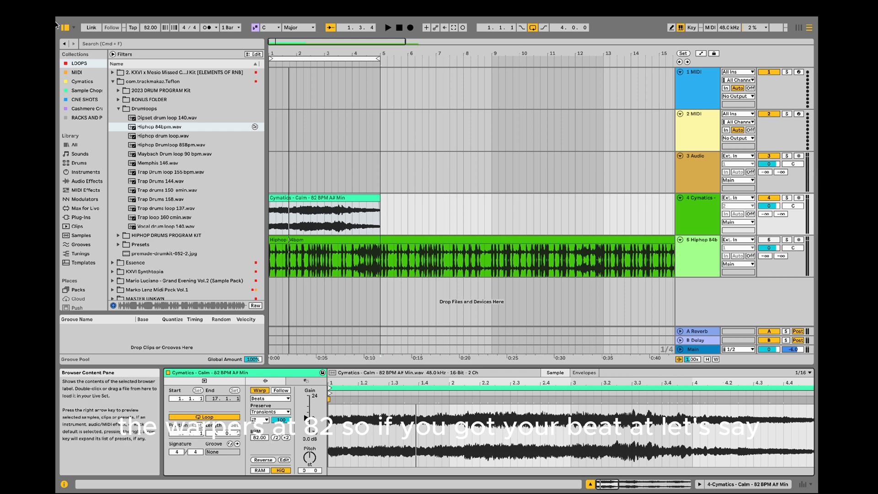
# Audition the Cymatics sample at several project tempos, finishing with the tempo at 98 BPM
pyautogui.moveTo(147, 31); pyautogui.dragTo(150, 26)
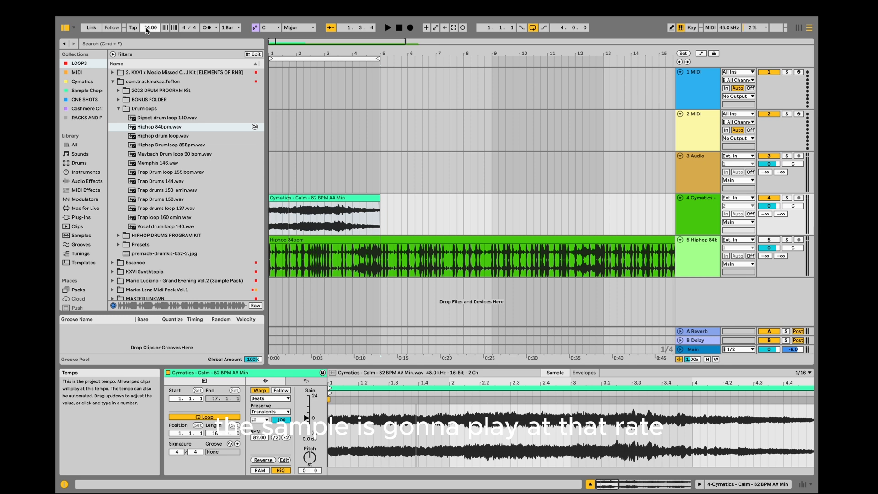
pyautogui.press('space')
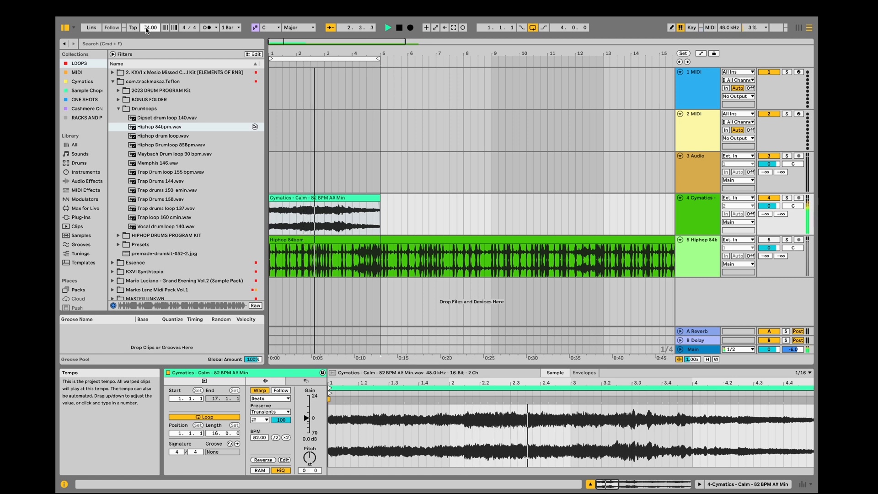
pyautogui.press('space')
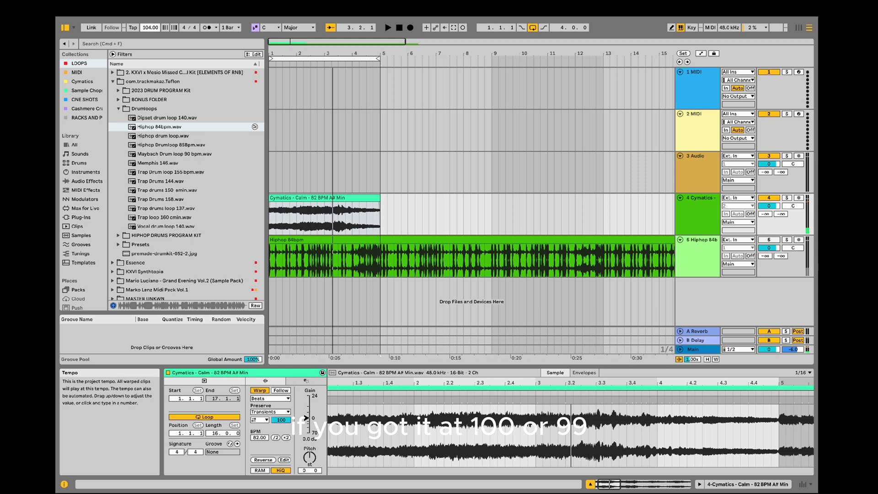
pyautogui.press('space')
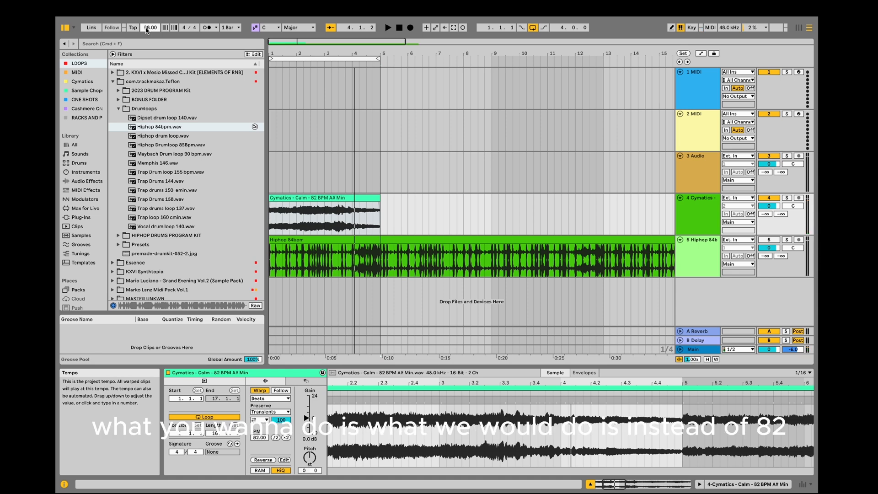
# Double the Cymatics clip's warp tempo to 164 BPM and extend the clip to bar 9
pyautogui.click(333, 209)
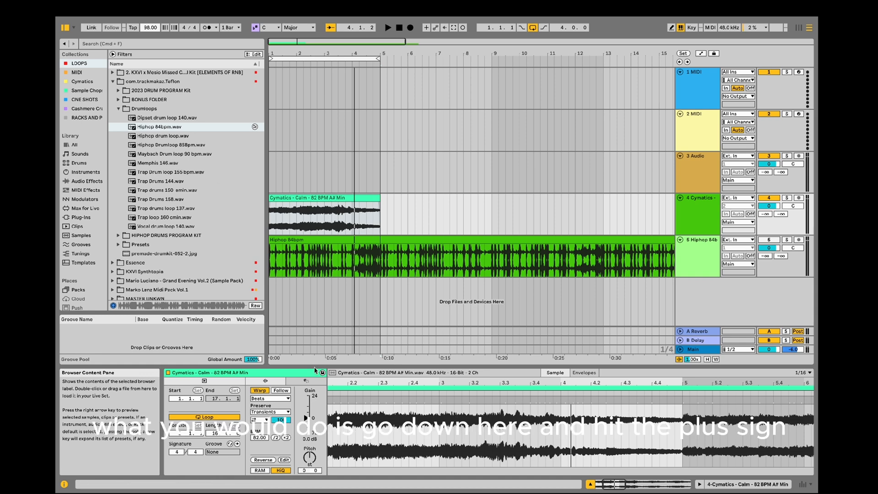
pyautogui.click(284, 439)
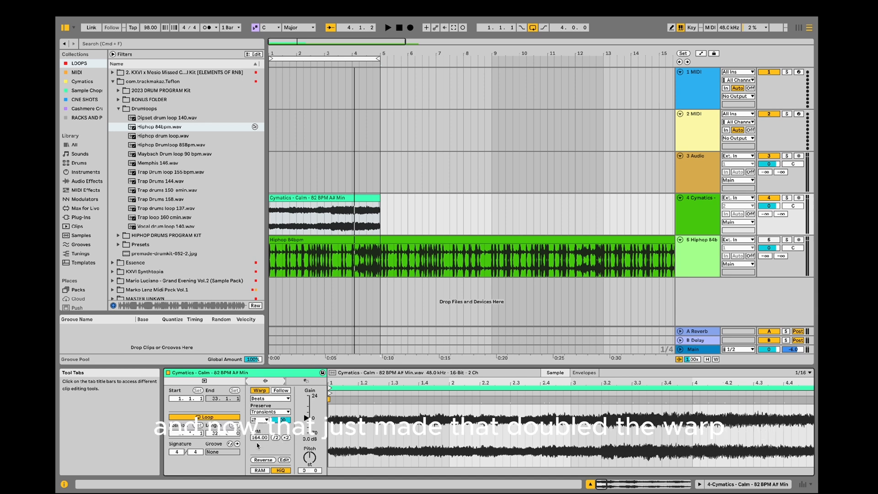
pyautogui.moveTo(380, 202); pyautogui.dragTo(492, 202)
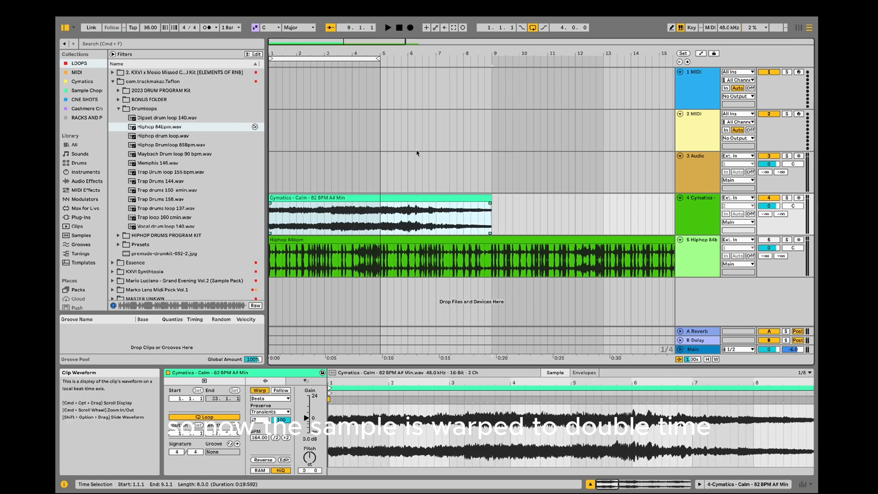
# Raise the project tempo to 147 BPM, start playback and lengthen the arrangement loop to eight bars
pyautogui.moveTo(145, 32); pyautogui.dragTo(146, 27)
pyautogui.press('space')
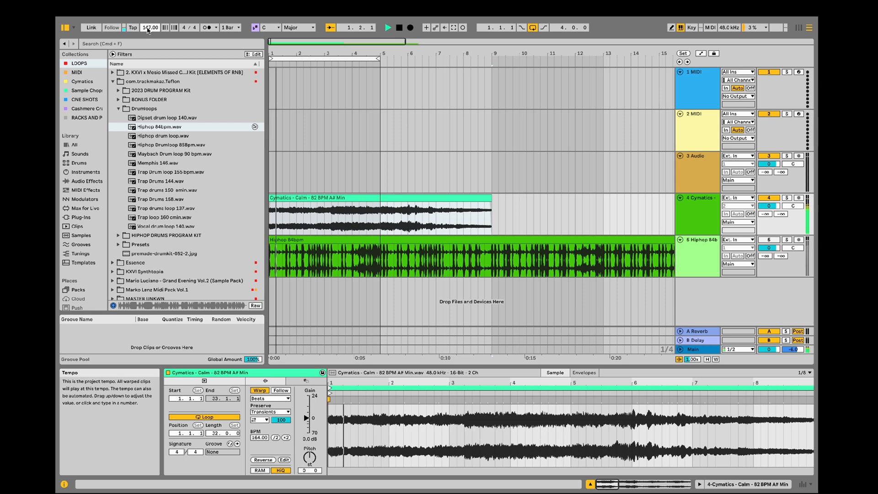
pyautogui.moveTo(380, 59); pyautogui.dragTo(491, 60)
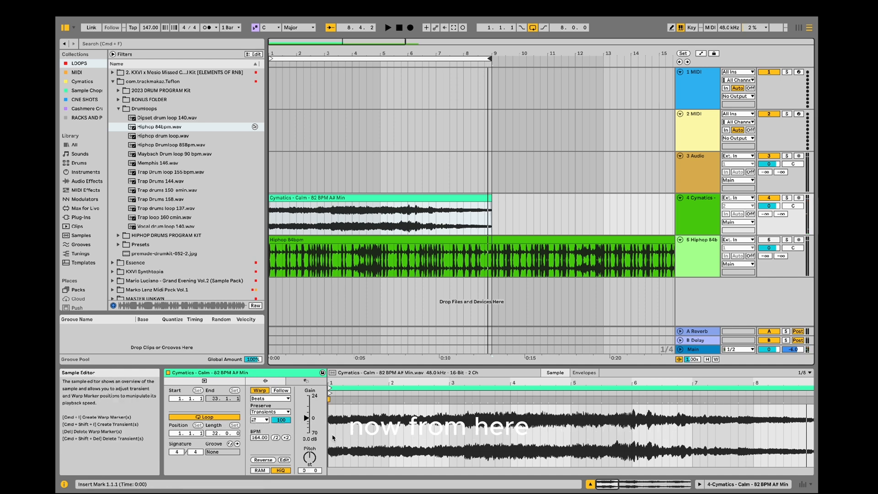
# Transpose the Cymatics clip up 4 semitones and audition it while raising the project tempo to 157 BPM
pyautogui.click(309, 458)
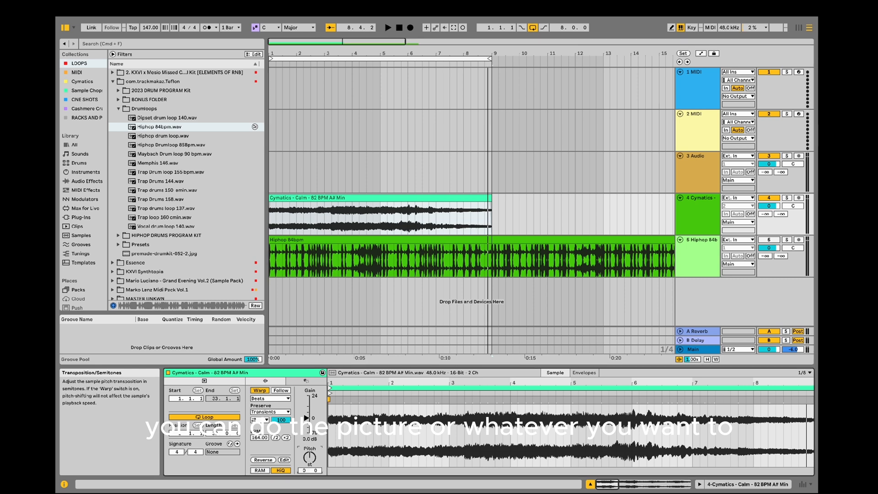
pyautogui.moveTo(310, 458); pyautogui.dragTo(309, 452)
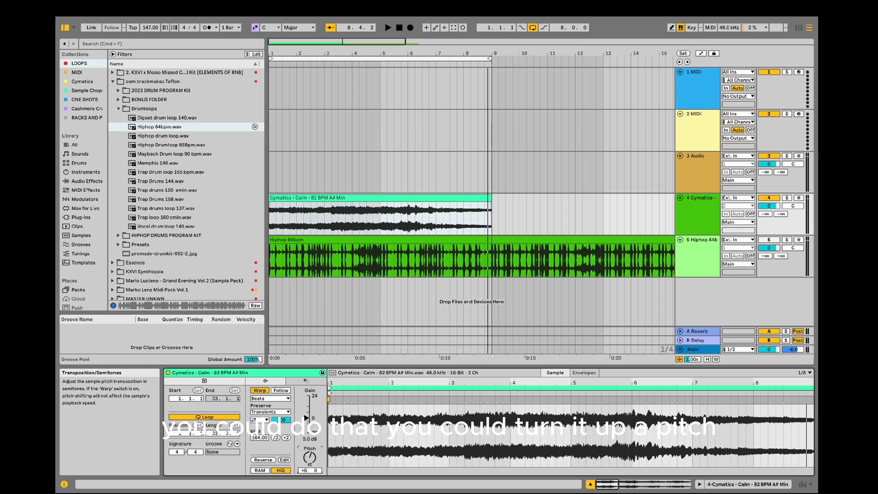
pyautogui.press('space')
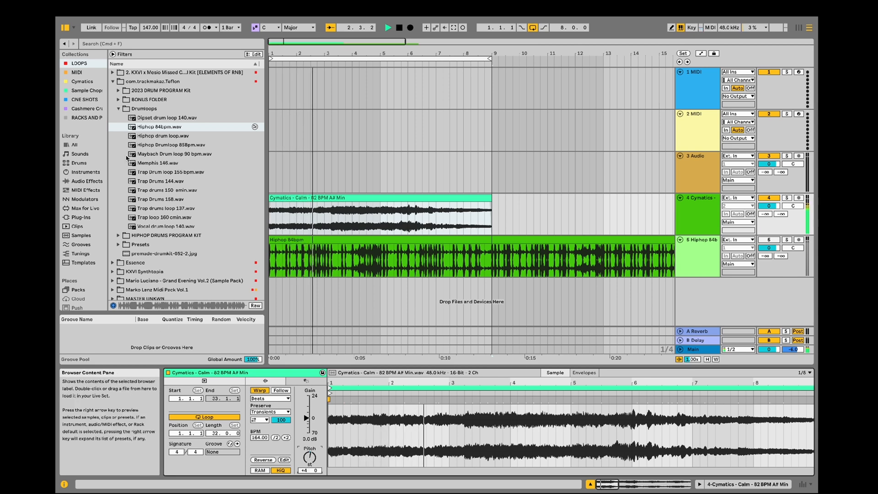
pyautogui.moveTo(149, 29); pyautogui.dragTo(148, 25)
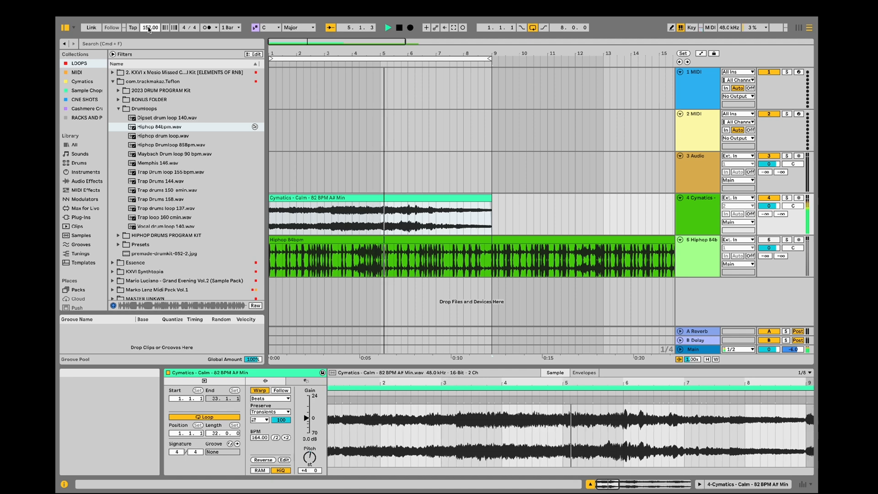
pyautogui.press('space')
# Set the Cymatics clip's warp mode to Complex Pro and play it
pyautogui.click(270, 398)
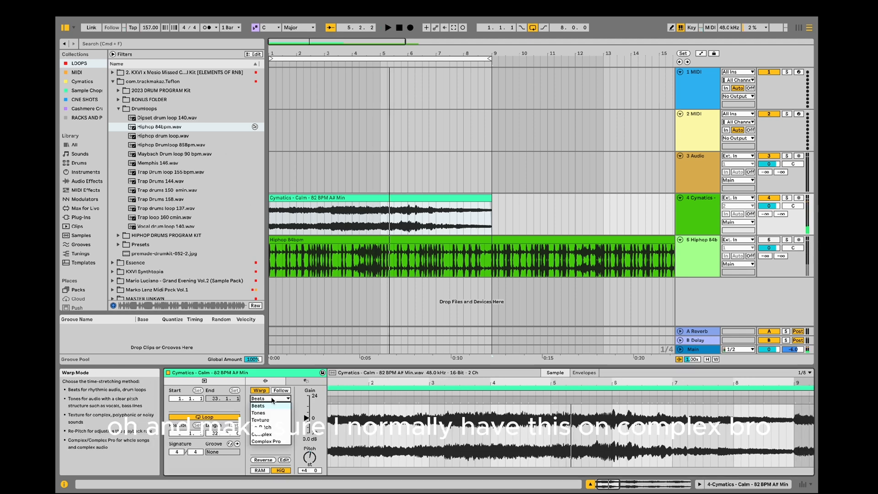
pyautogui.click(272, 442)
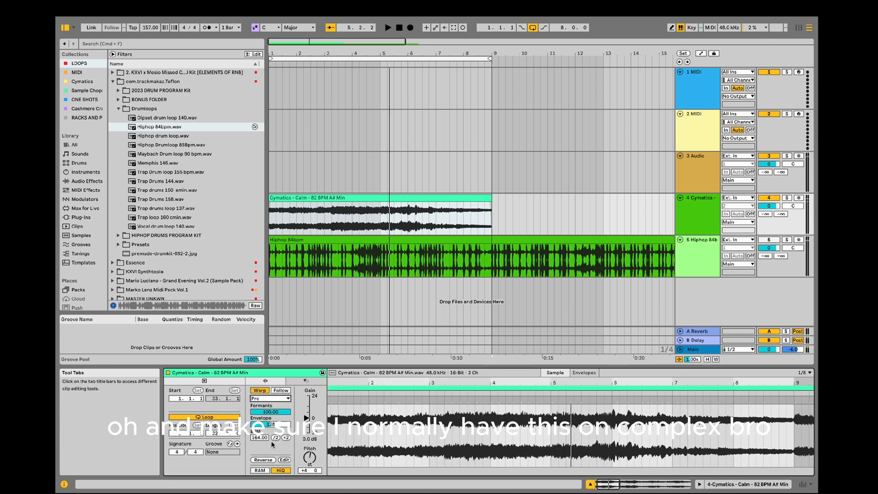
pyautogui.press('space')
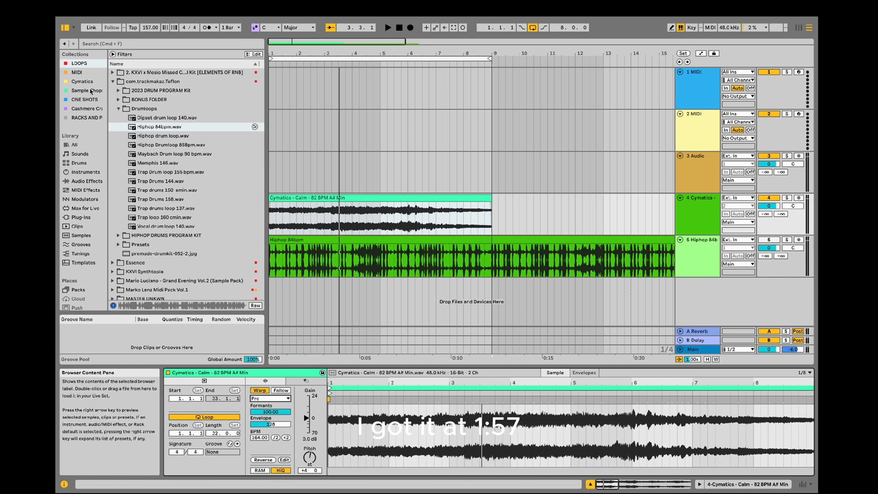
# Halve the Cymatics clip's warp tempo to 82 BPM, set the project tempo to 84 BPM and play briefly
pyautogui.click(276, 437)
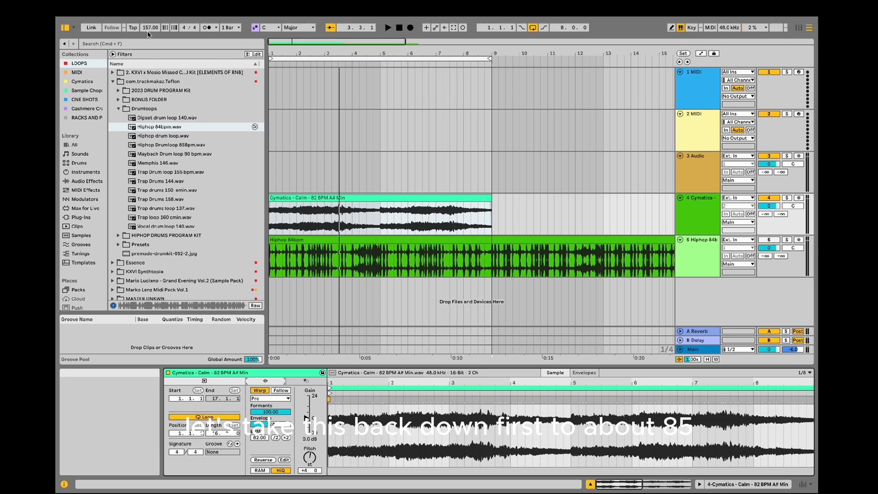
pyautogui.moveTo(150, 27); pyautogui.dragTo(150, 33)
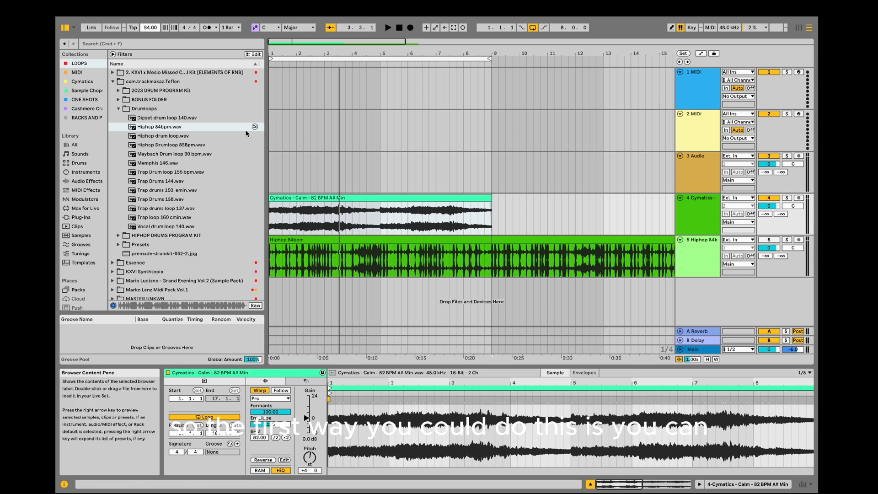
pyautogui.press('space')
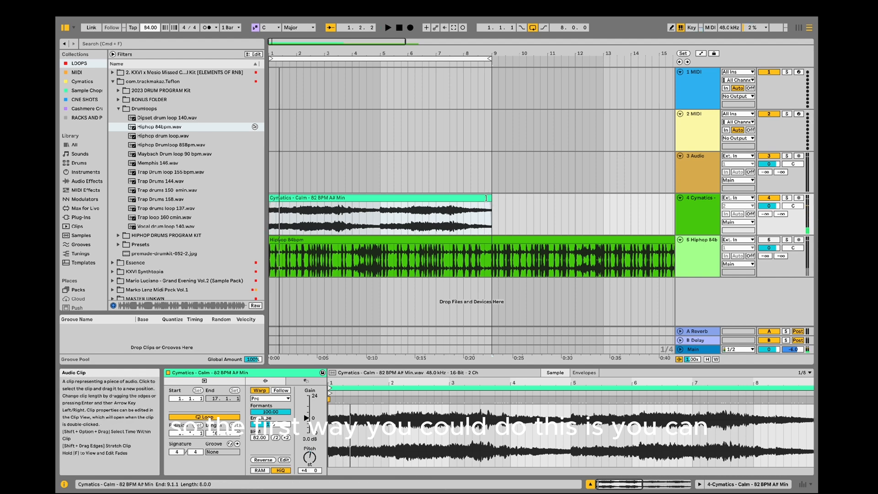
# Trim the Cymatics clip to a half bar and duplicate the chop three times in a row, auditioning it
pyautogui.moveTo(491, 211); pyautogui.dragTo(281, 217)
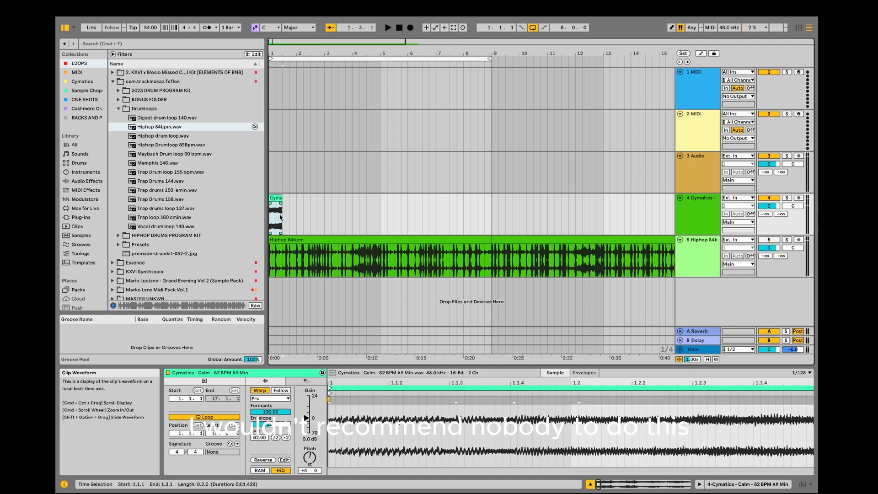
pyautogui.press('super+d')
pyautogui.press('space')
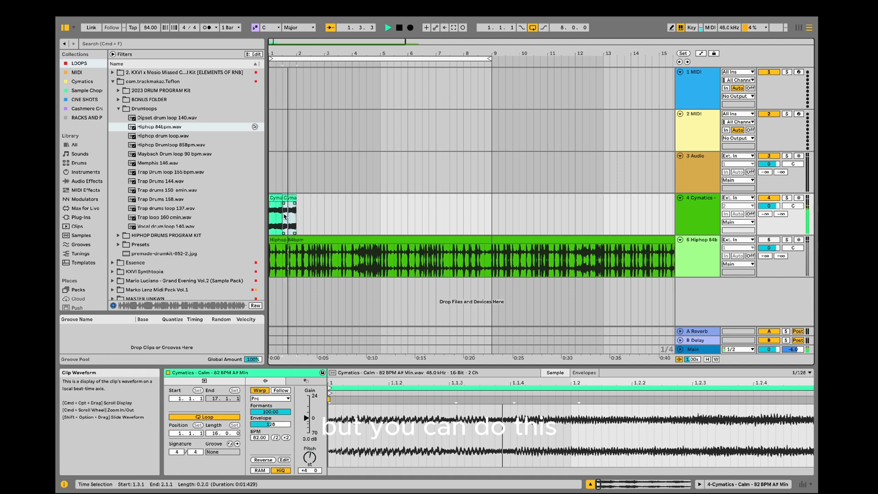
pyautogui.doubleClick(399, 28)
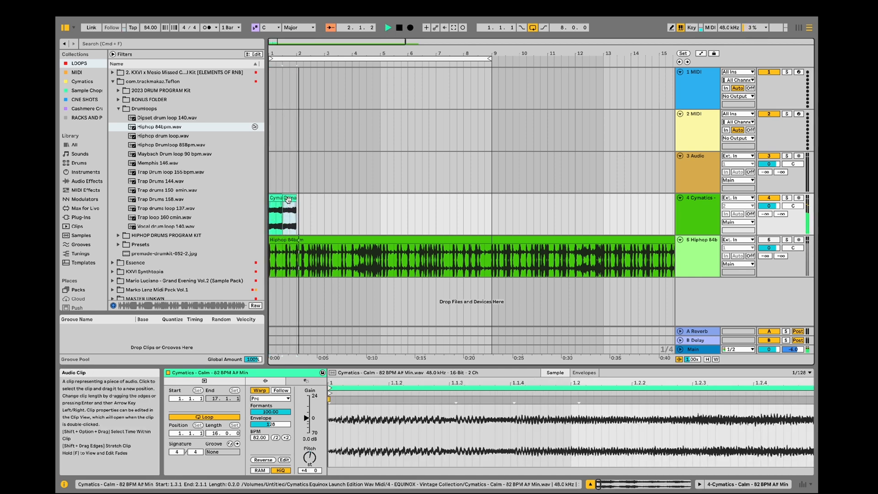
pyautogui.press('super+d')
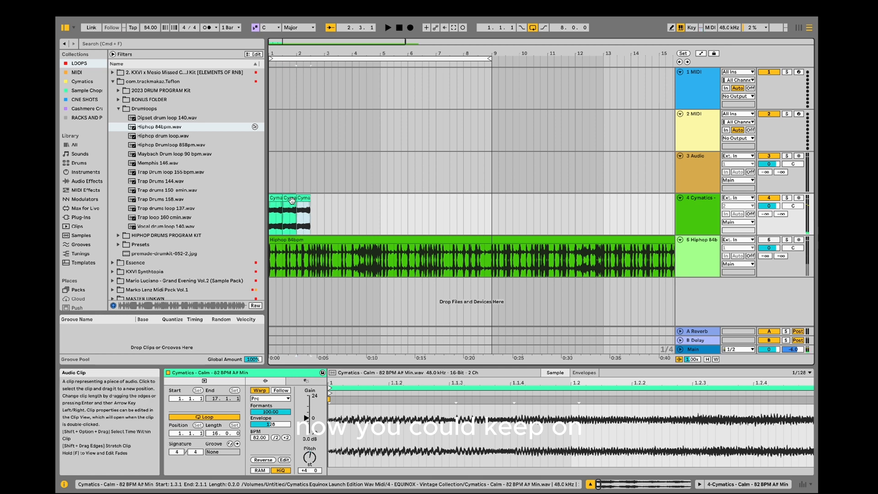
pyautogui.press('super+d')
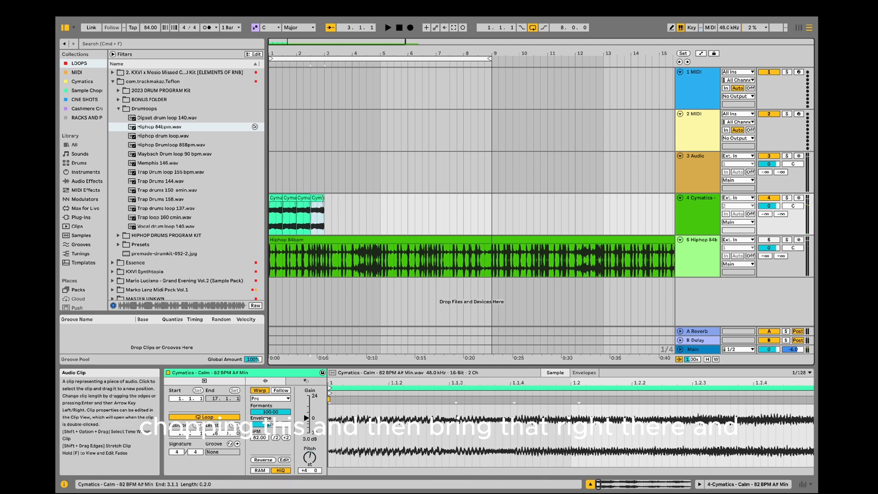
# Extend the last chop to bar 5, play the sequence and shorten the arrangement loop to four bars
pyautogui.moveTo(324, 198); pyautogui.dragTo(378, 198)
pyautogui.press('space')
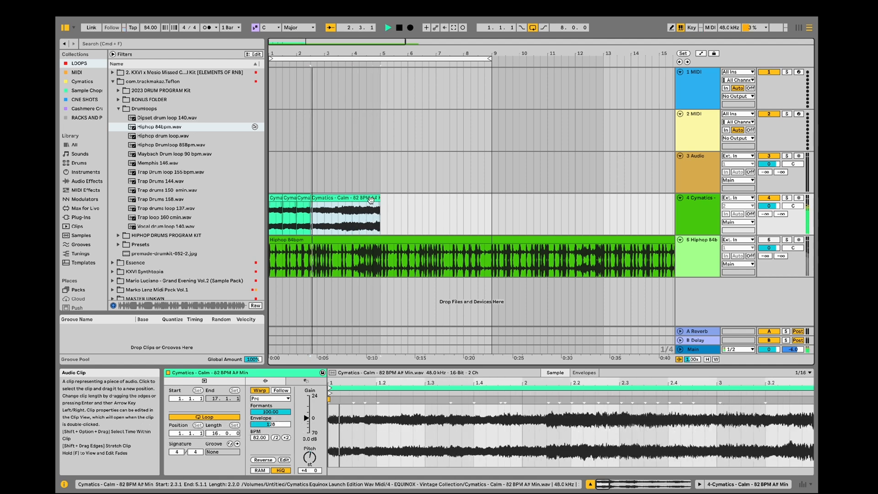
pyautogui.moveTo(490, 59); pyautogui.dragTo(381, 73)
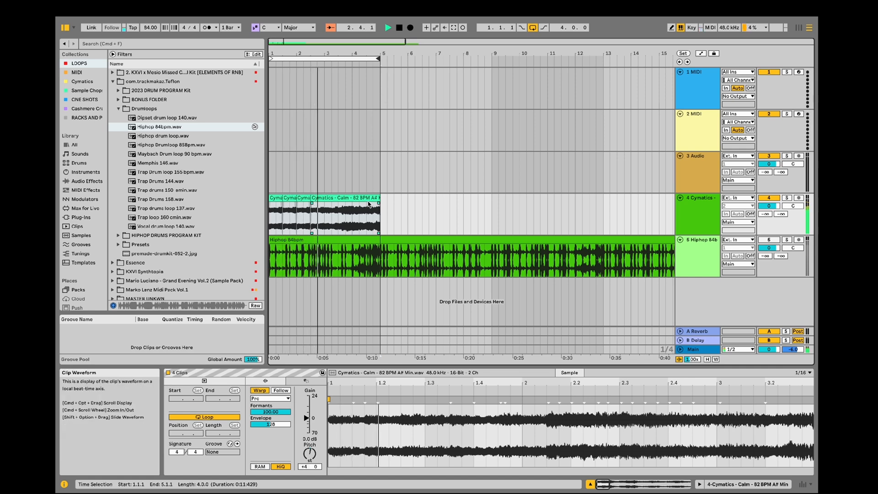
# Shorten the last chop to one beat and duplicate it three times, playing back the result
pyautogui.moveTo(379, 199); pyautogui.dragTo(316, 203)
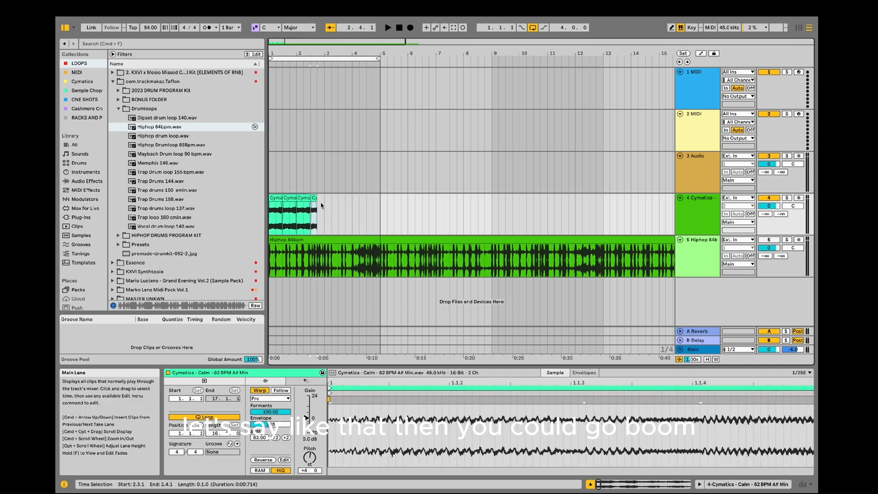
pyautogui.press('space')
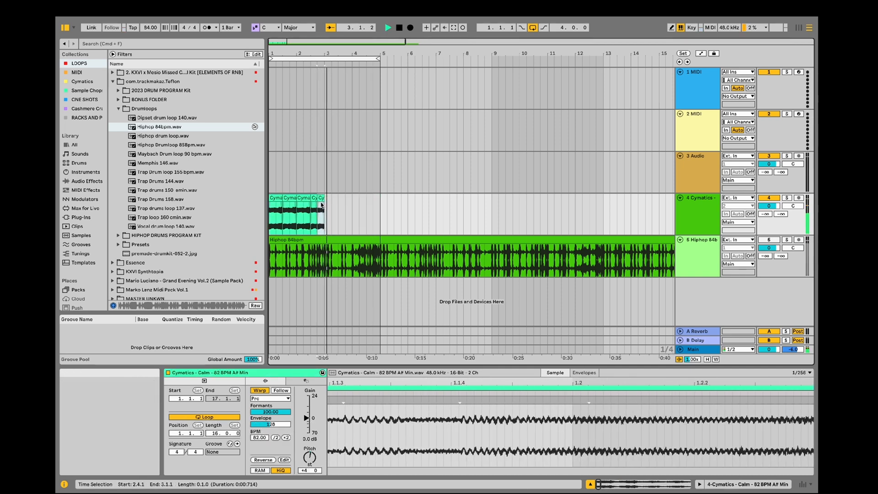
pyautogui.press('super+d')
pyautogui.press('super+d')
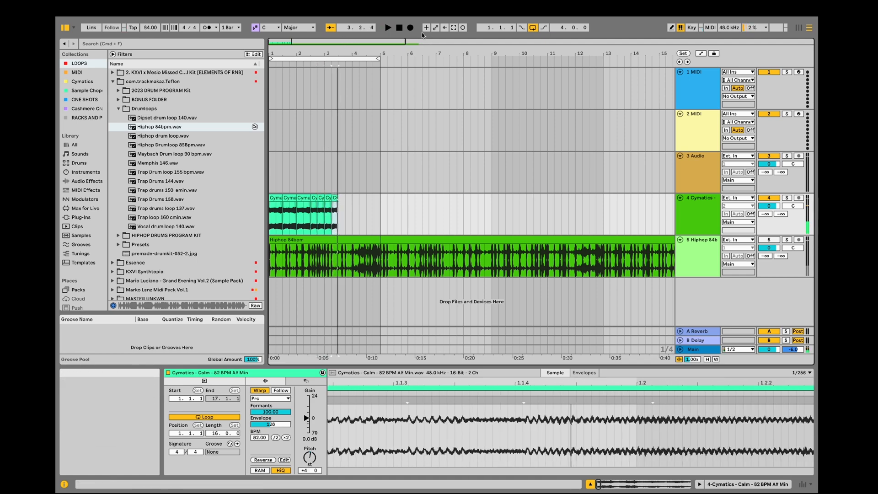
pyautogui.click(400, 28)
pyautogui.click(400, 28)
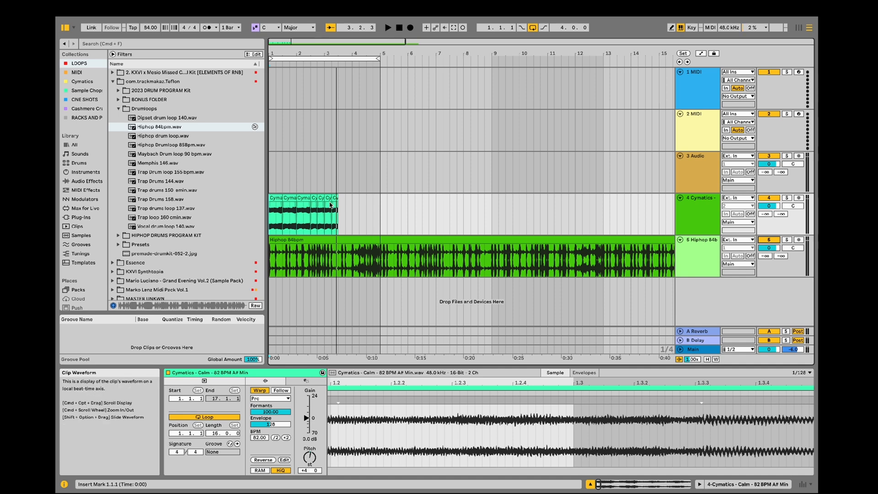
# Delete the duplicated chops on the Cymatics track and extend the first remaining clip to bar 5
pyautogui.moveTo(330, 206); pyautogui.dragTo(309, 217)
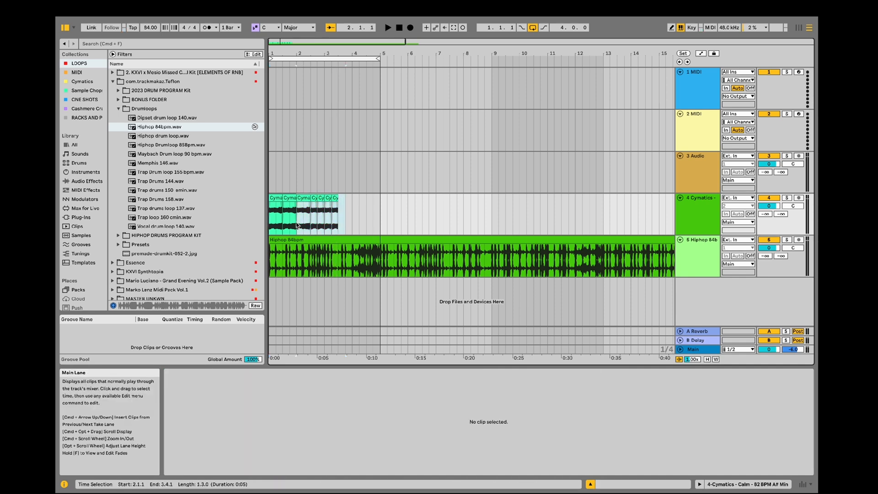
pyautogui.press('Delete')
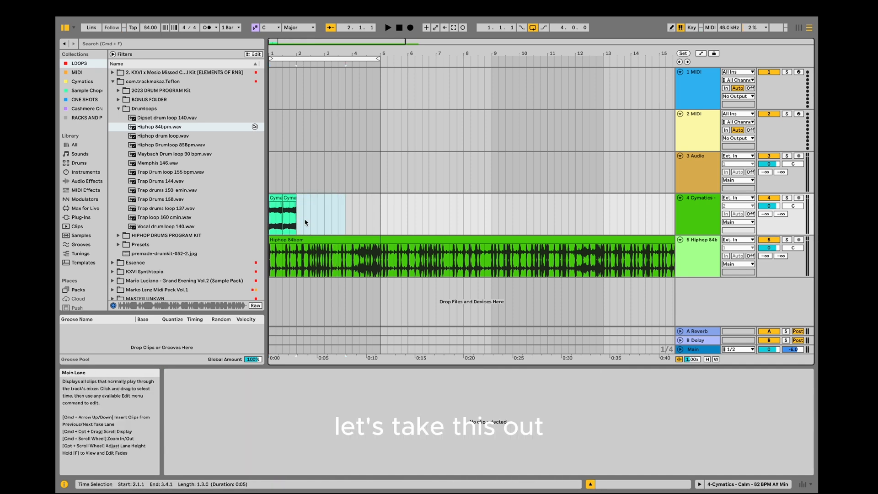
pyautogui.click(291, 198)
pyautogui.press('Delete')
pyautogui.moveTo(284, 200); pyautogui.dragTo(380, 200)
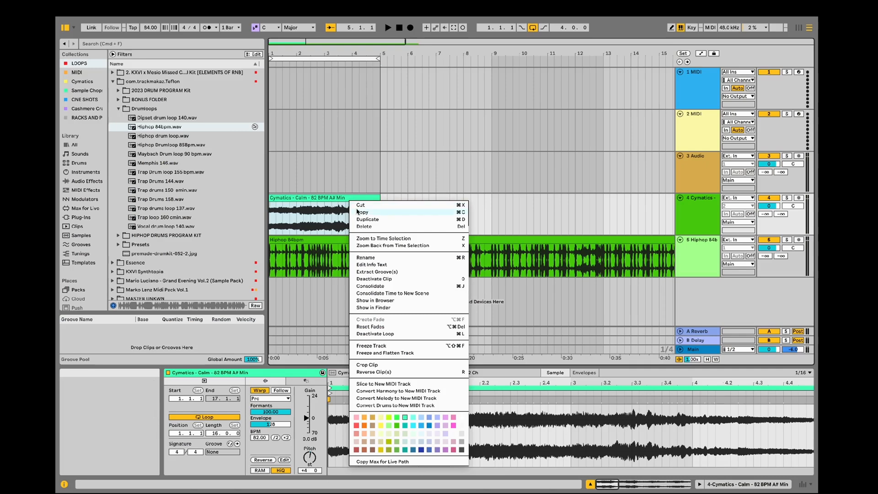
# Slice the Cymatics clip to a new MIDI track with one slice per bar and the MPC CHOPS slicing preset
pyautogui.click(384, 385)
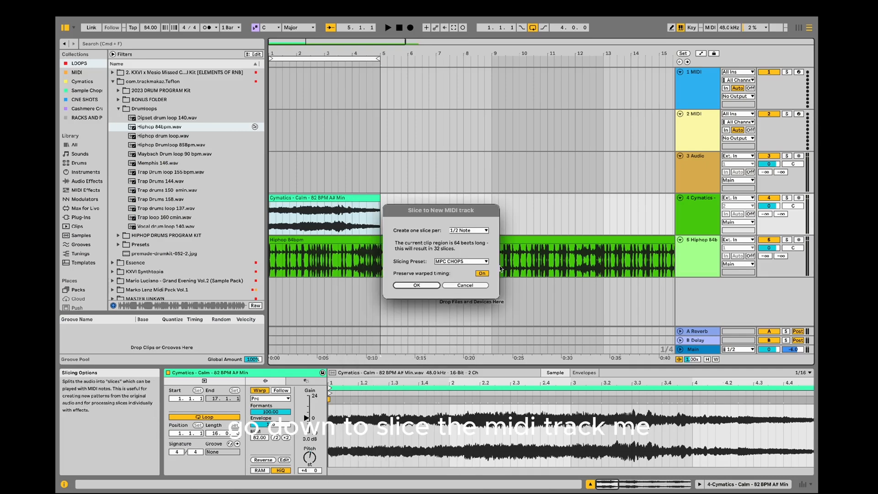
pyautogui.click(455, 261)
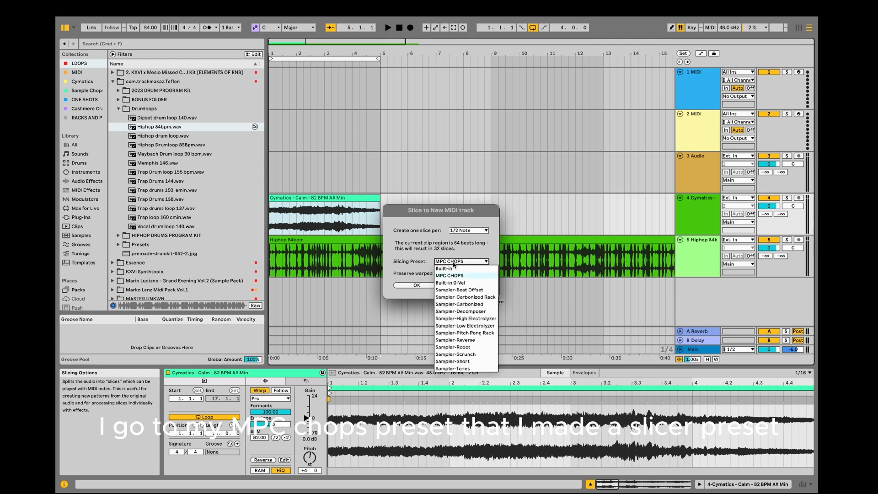
pyautogui.click(451, 276)
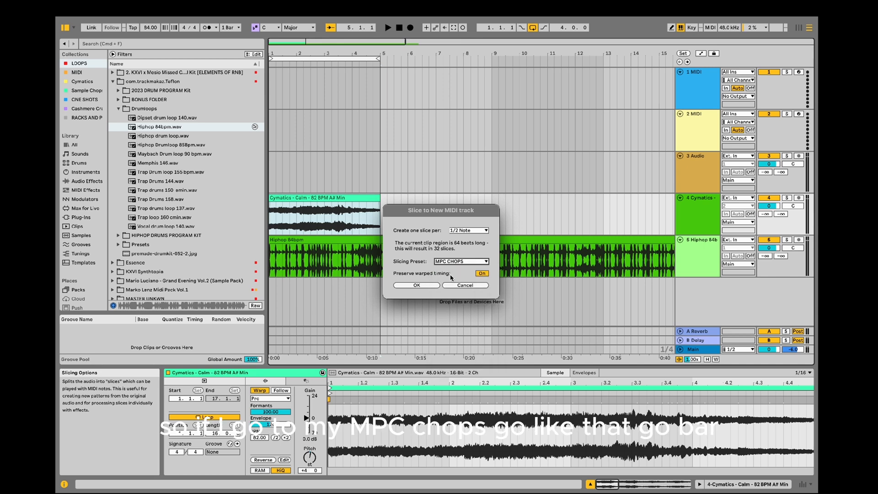
pyautogui.click(478, 232)
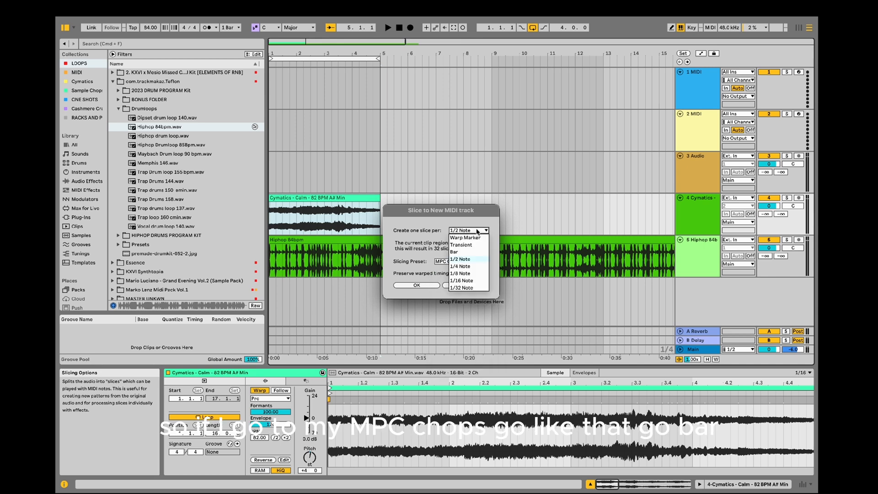
pyautogui.click(469, 252)
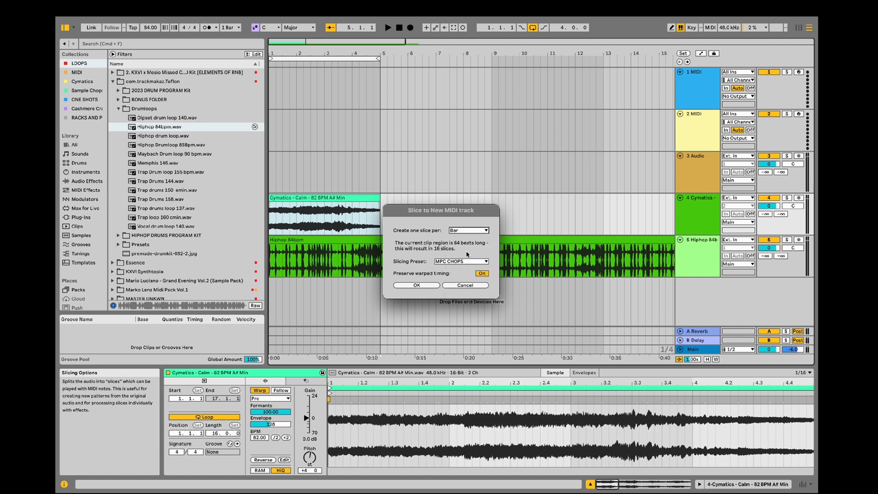
pyautogui.click(416, 285)
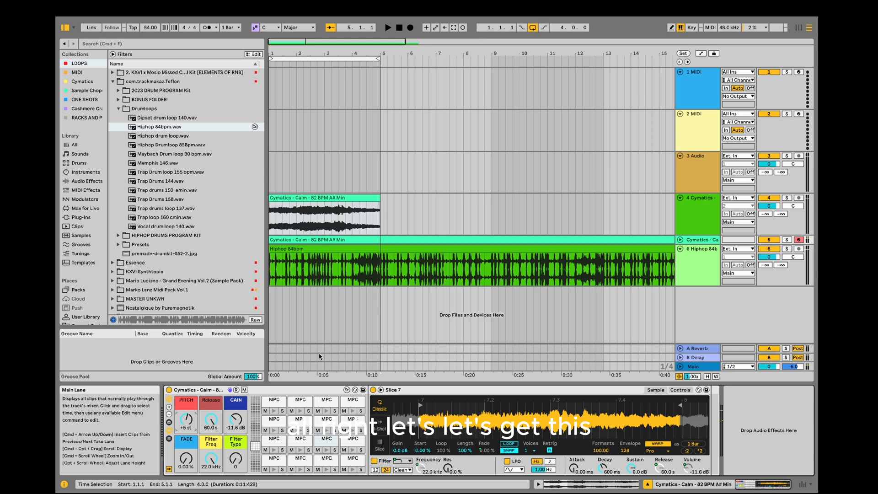
# Move the sliced Cymatics MIDI clip onto a new track below the Hiphop 84bpm track
pyautogui.moveTo(305, 239); pyautogui.dragTo(305, 302)
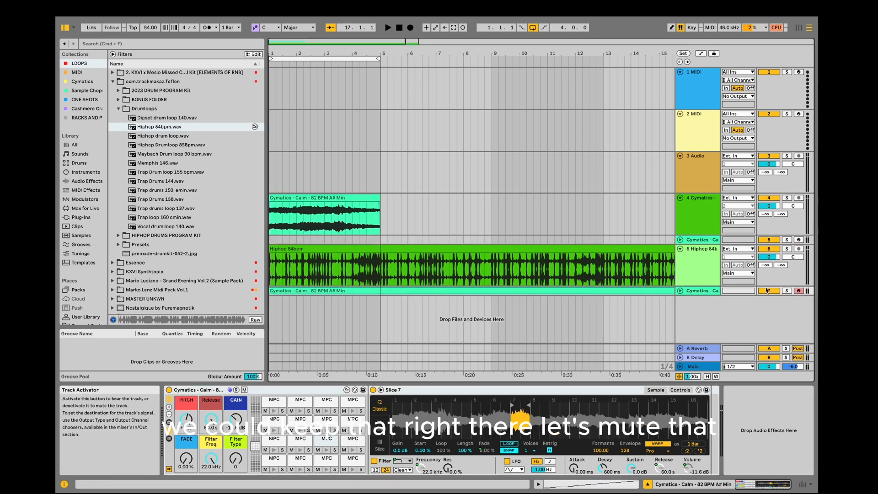